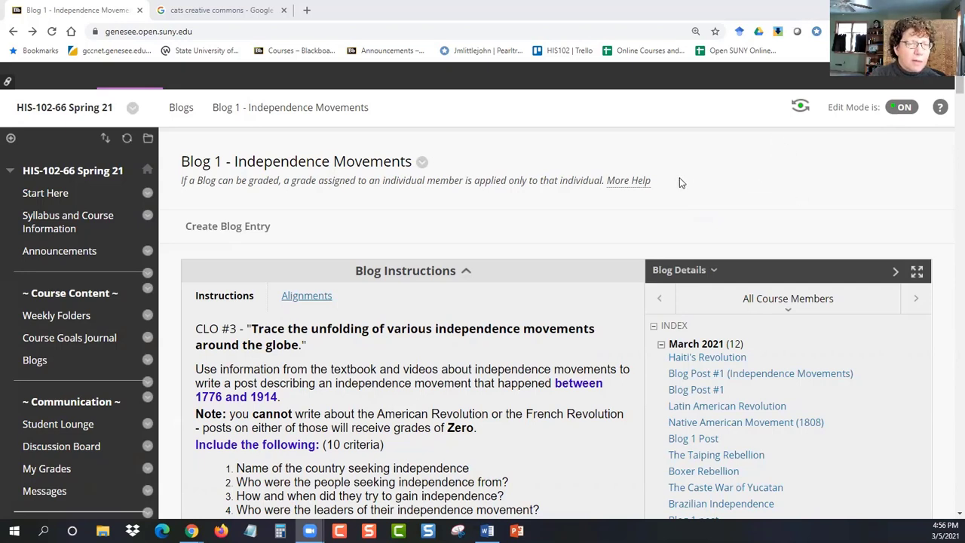
Create a new blog entry titled 'Cats' and begin the message 'Cats are fun'
click(213, 236)
scroll(422, 272, down, 2)
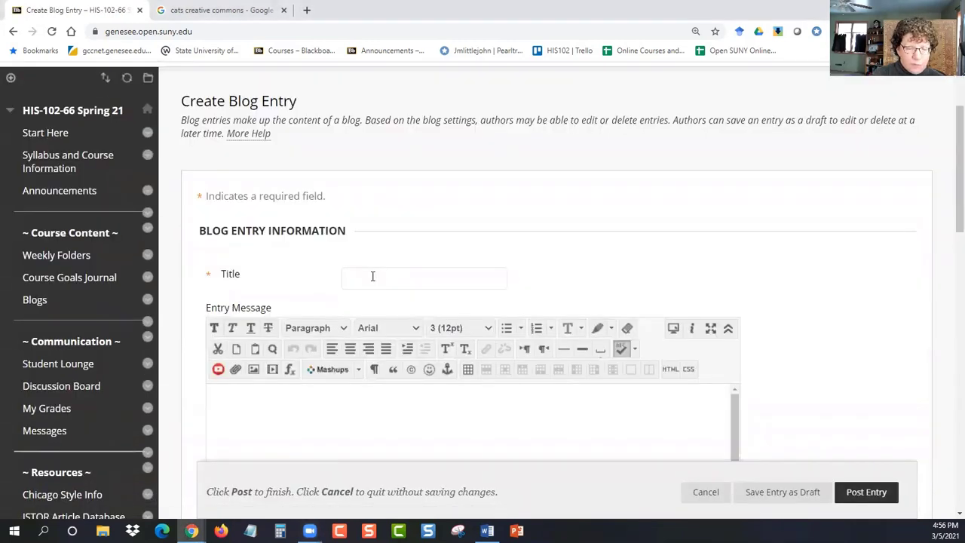
click(372, 276)
text(Cats)
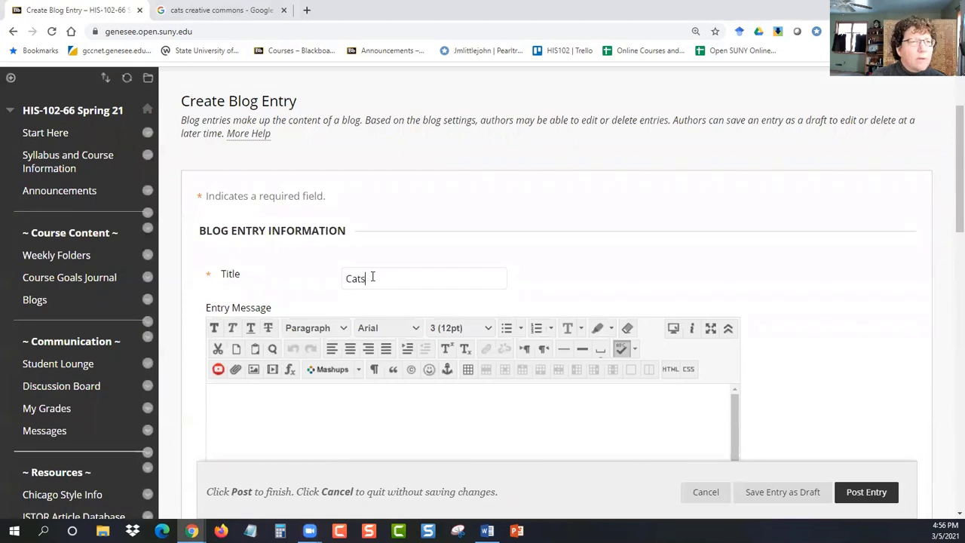
scroll(417, 269, down, 2)
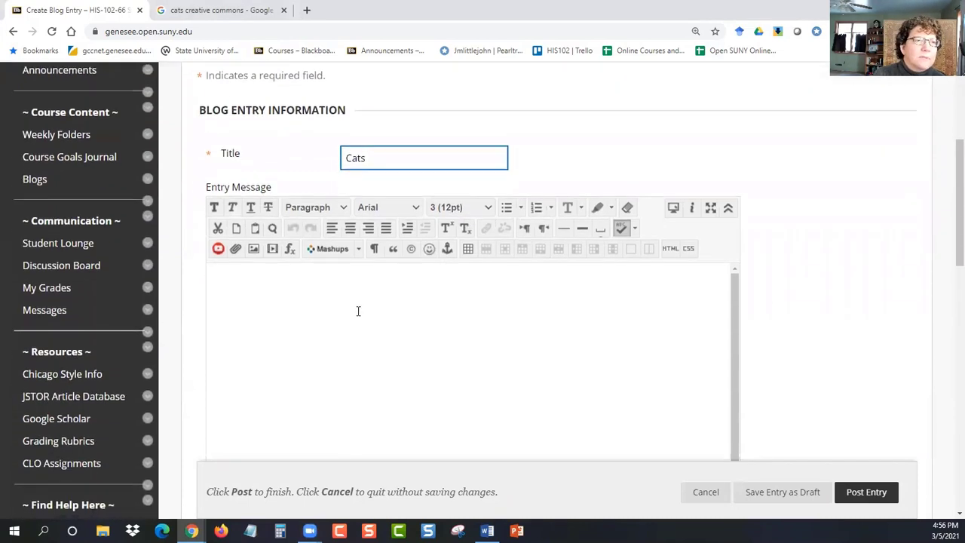
click(393, 323)
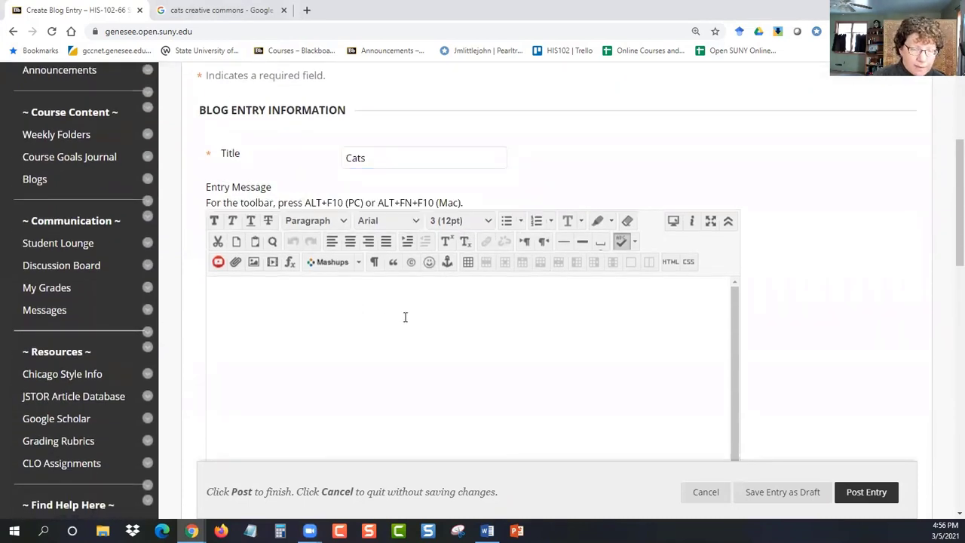
text(Ca)
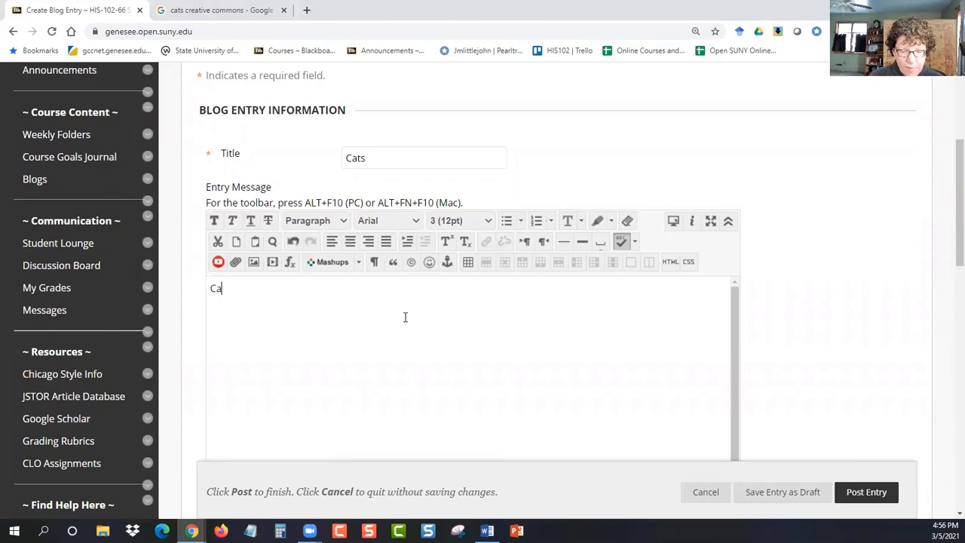
text(ts are fun!)
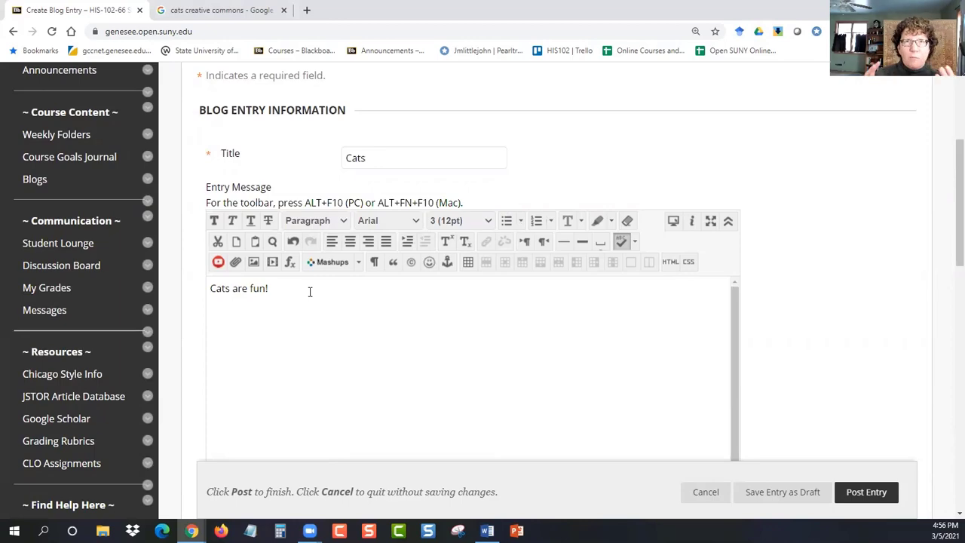
Preview the Animal Card Project kitten image in the 'cats creative commons' image results
click(212, 11)
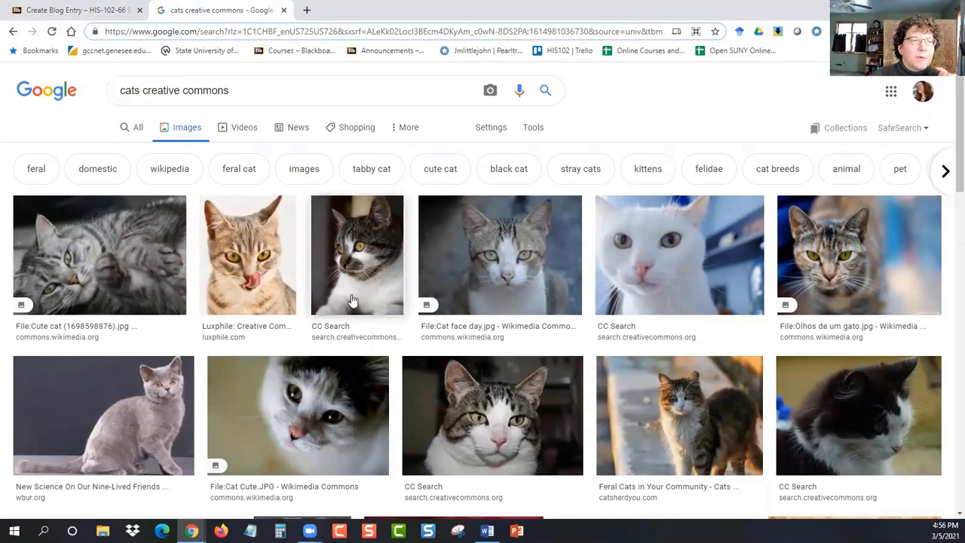
scroll(488, 259, down, 1)
scroll(489, 259, down, 4)
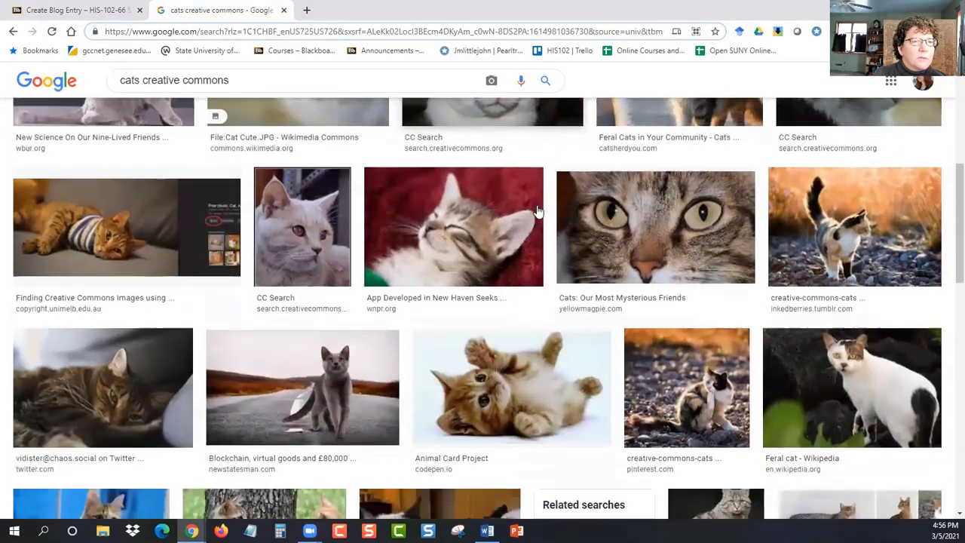
scroll(528, 226, down, 2)
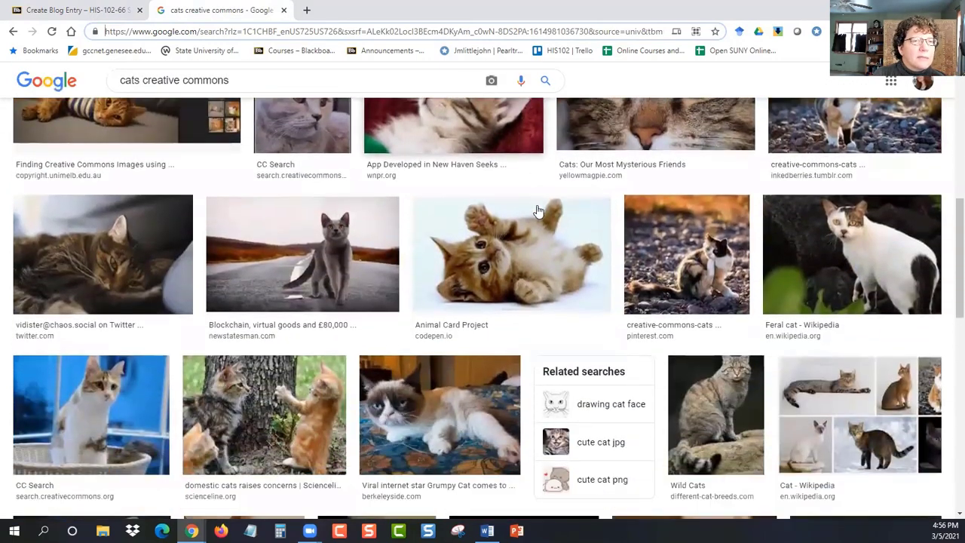
click(508, 268)
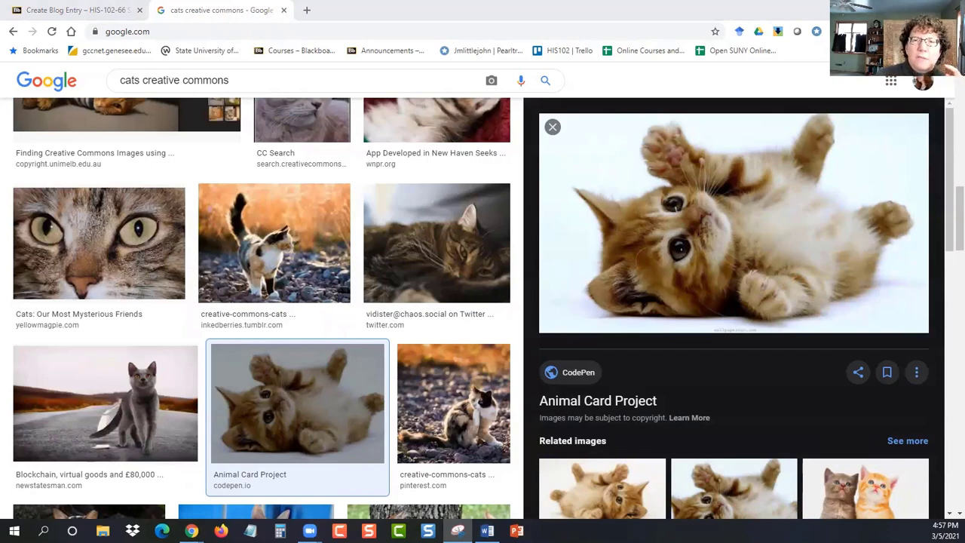
Snip the large kitten preview and save it to the Desktop as 'Cute Kitten'
key(super+shift+s)
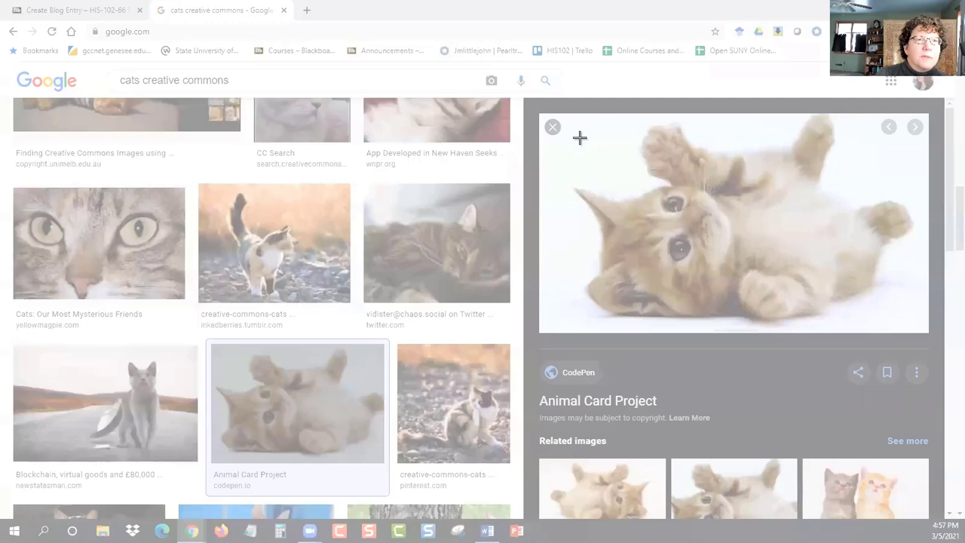
drag(551, 325, 918, 112)
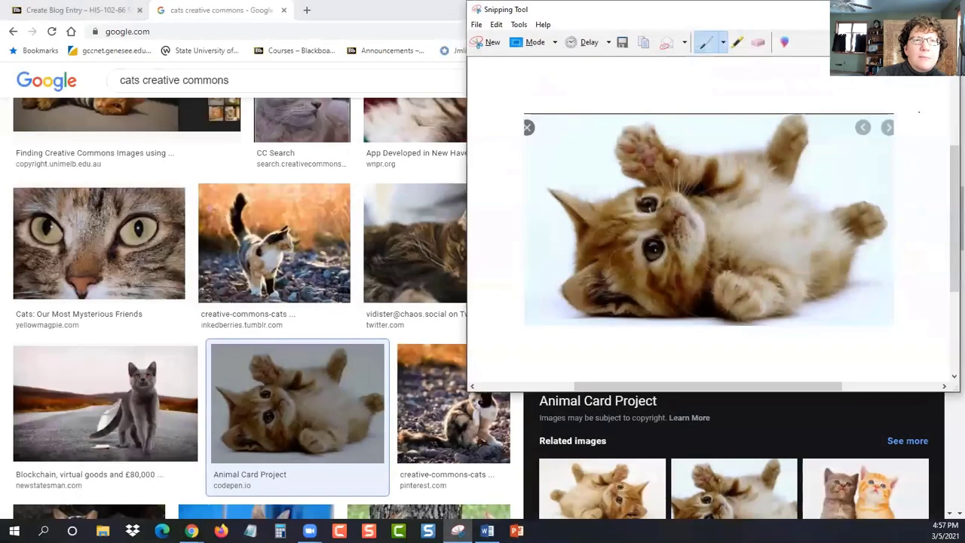
click(475, 24)
click(506, 57)
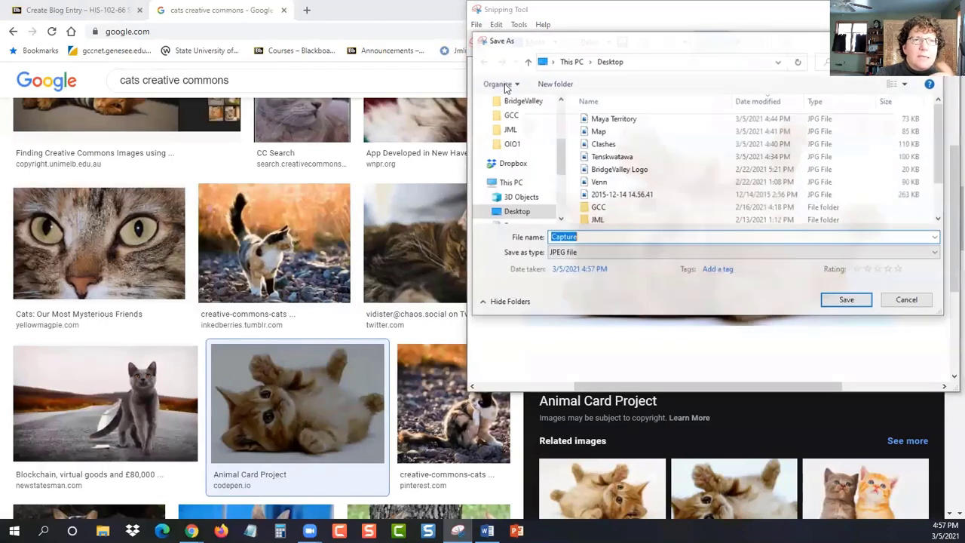
text(C)
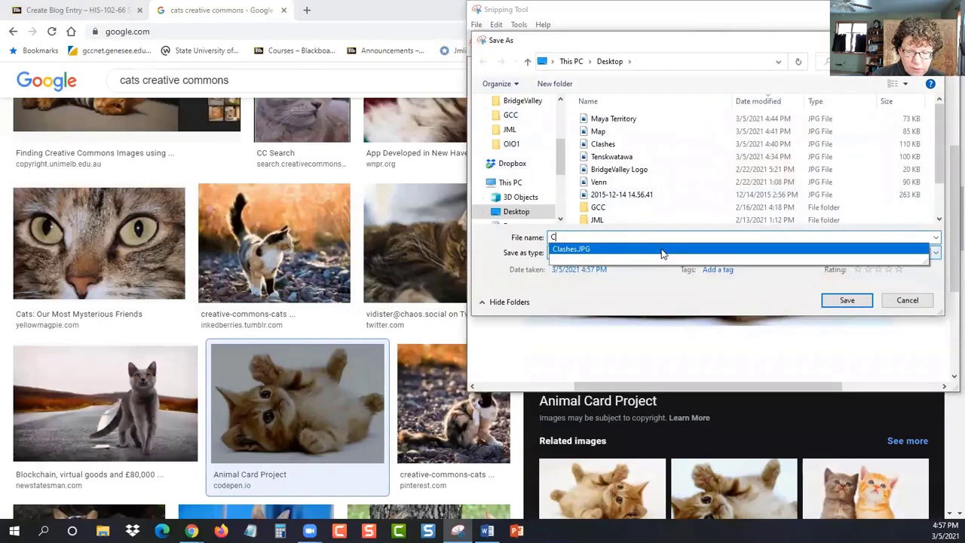
text(ute Kitten)
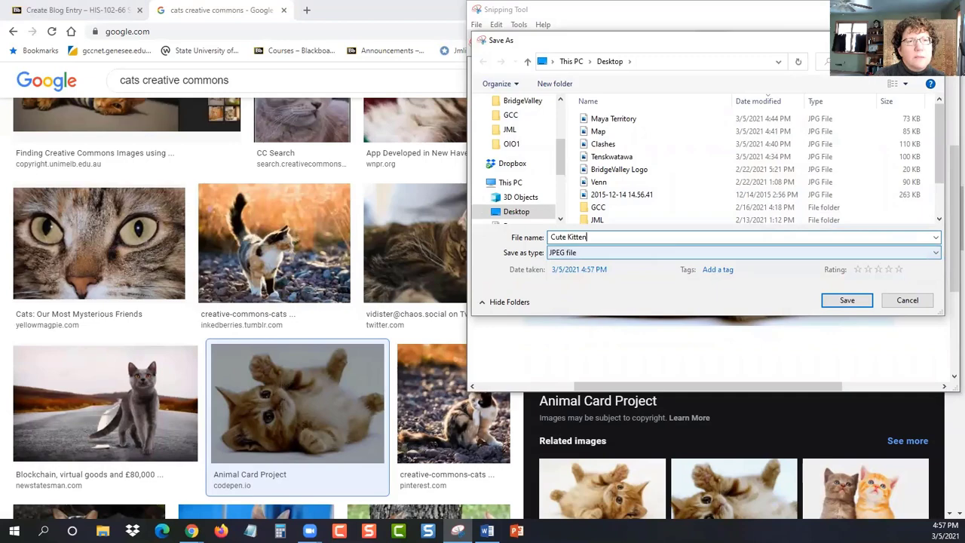
click(846, 300)
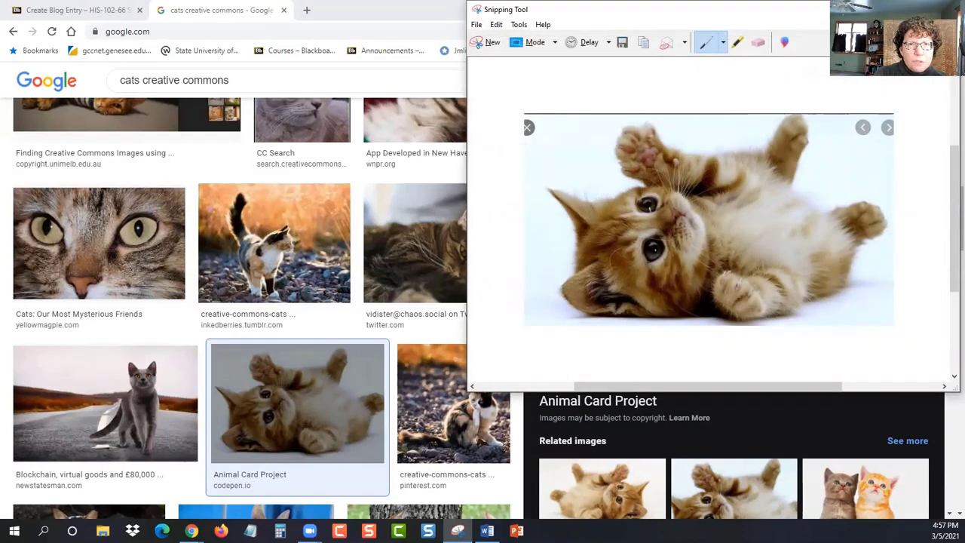
Close Snipping Tool and place the cursor below 'Cats are fun!' in the Cats draft
click(874, 9)
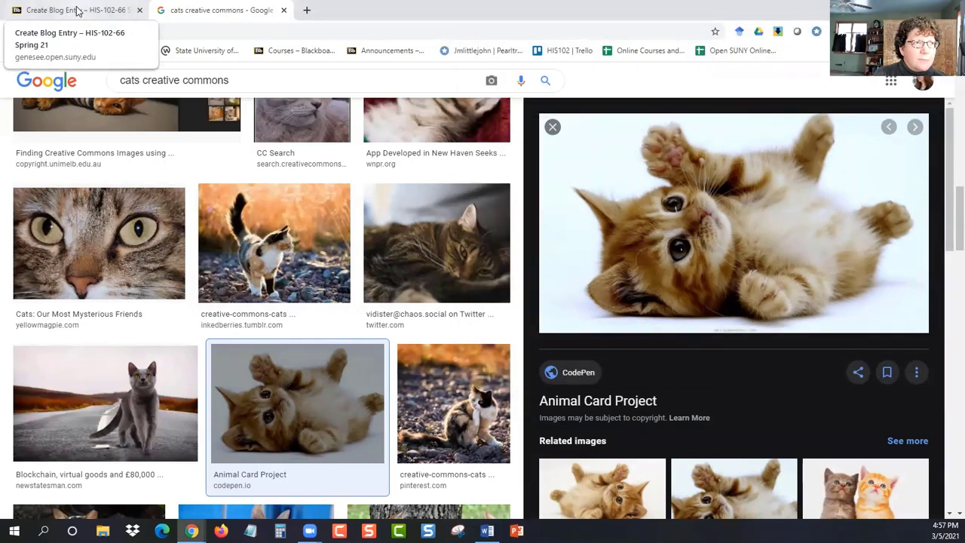
click(79, 9)
click(334, 404)
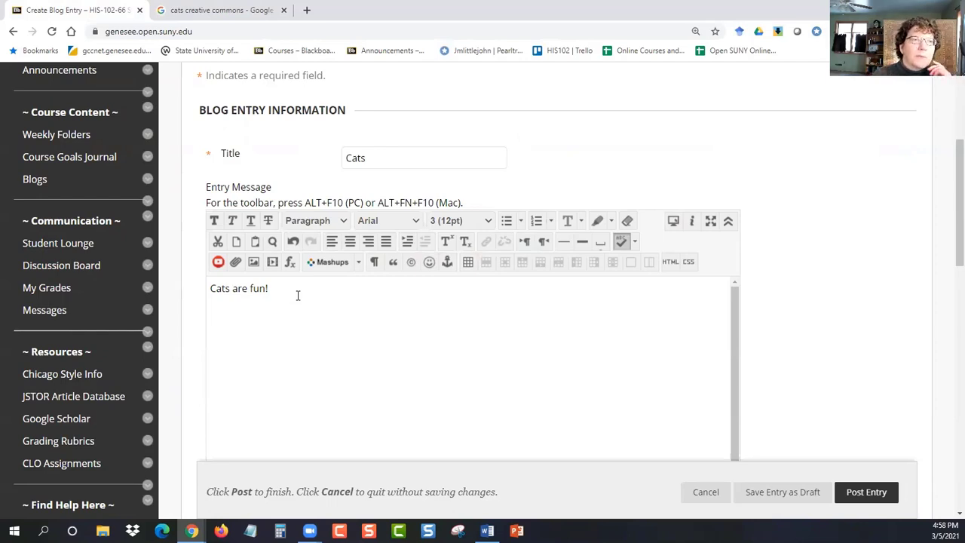
Upload the Cute Kitten image file from the computer into the entry's image dialog
click(254, 262)
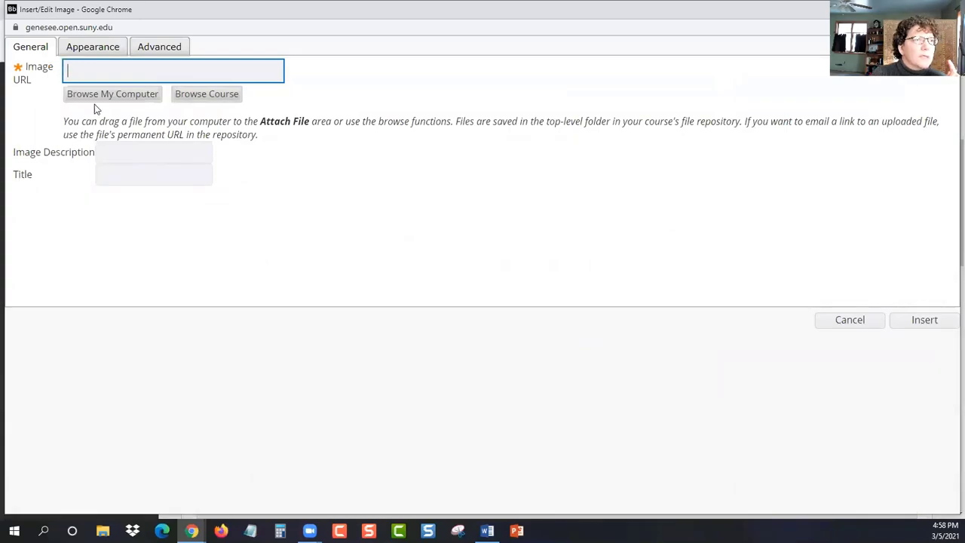
click(128, 100)
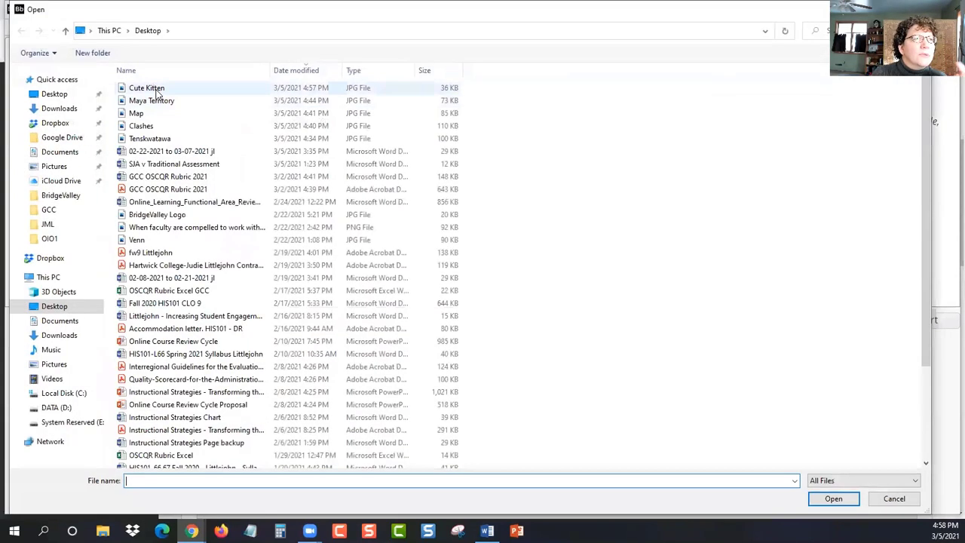
click(156, 90)
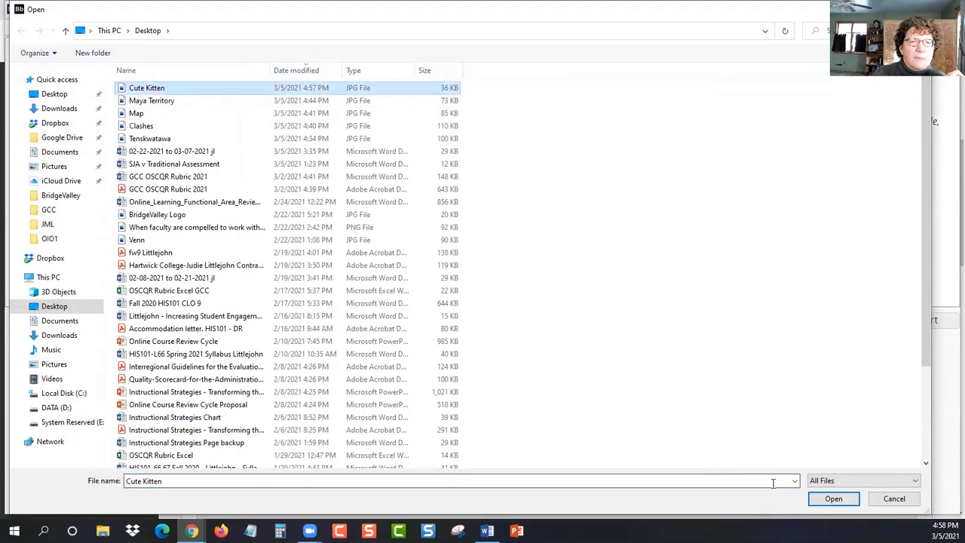
click(850, 500)
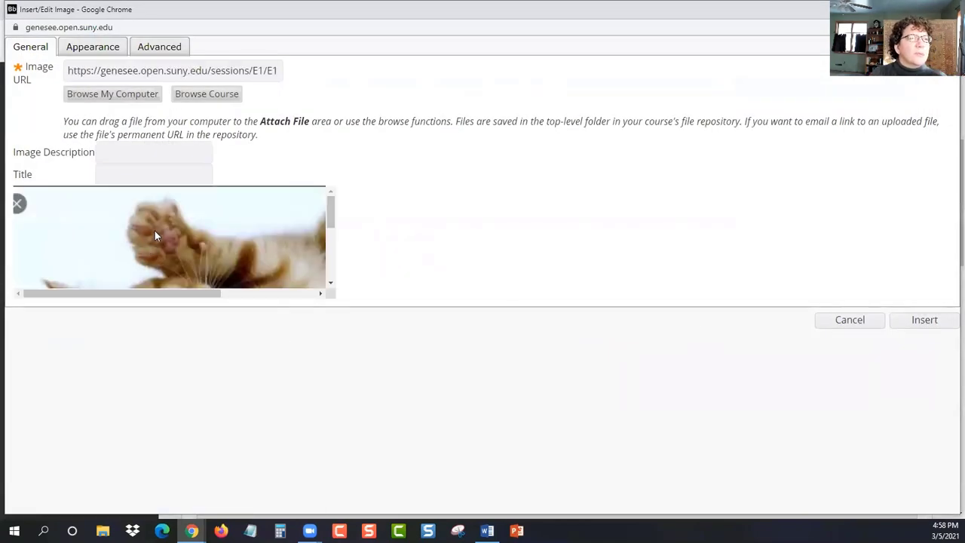
Title the image 'Cat' and describe it as 'adorable kitten reaching up'
click(111, 174)
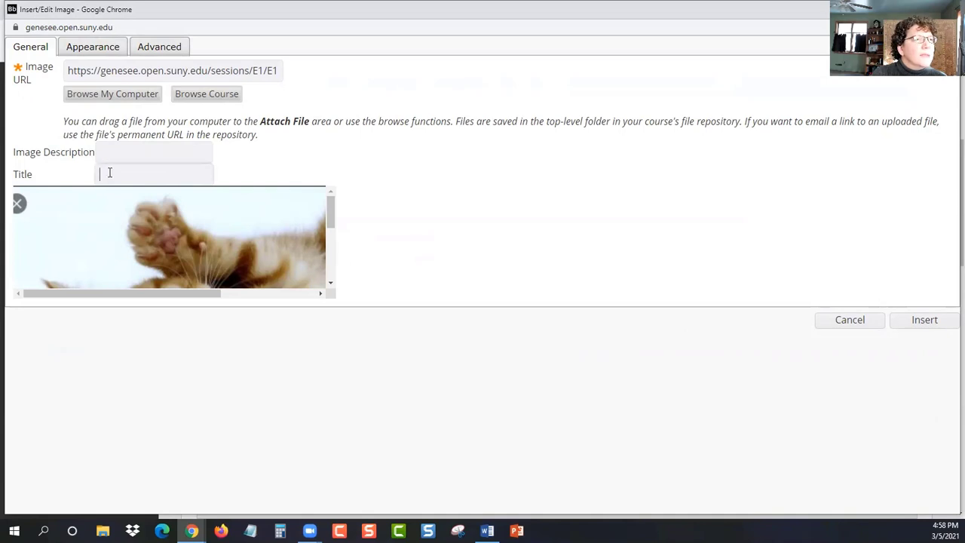
text(Cat)
click(140, 152)
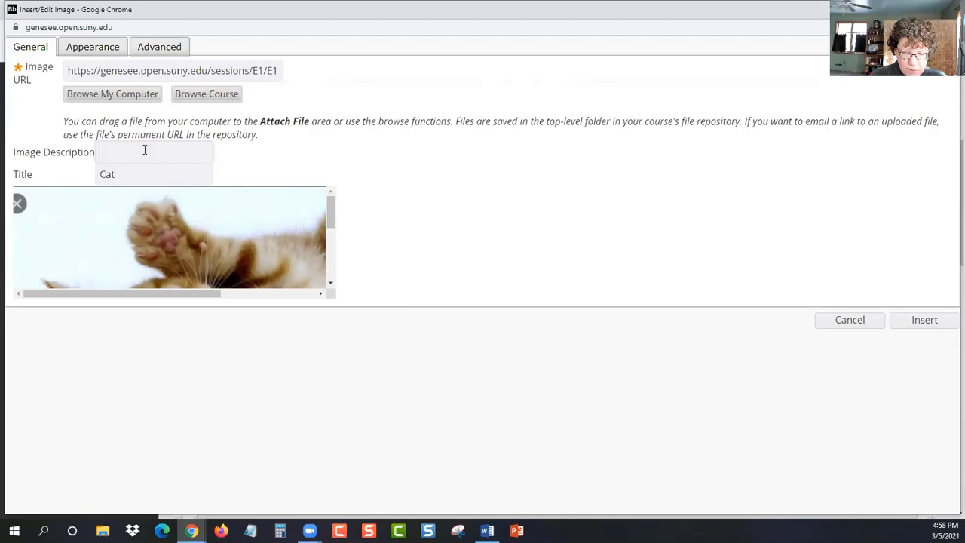
text(adorab)
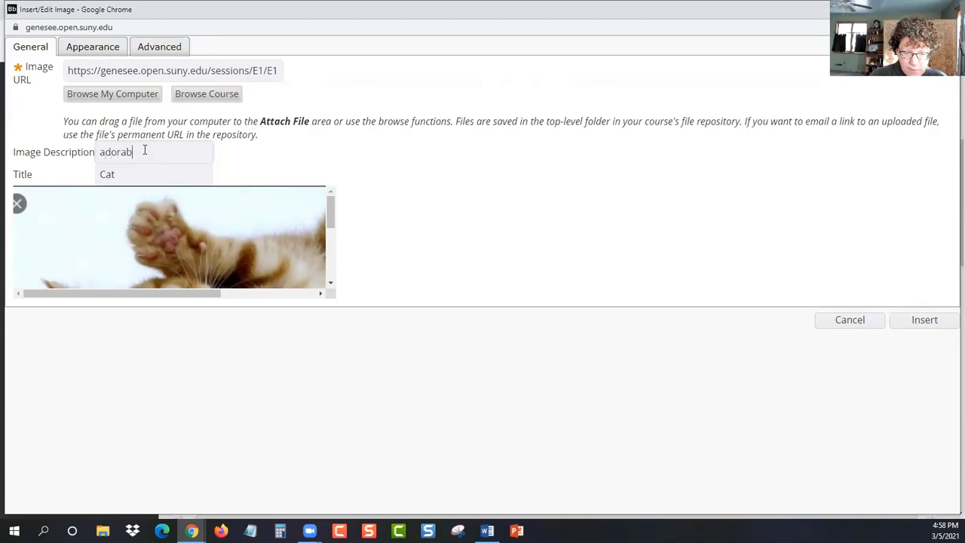
text(le kitten)
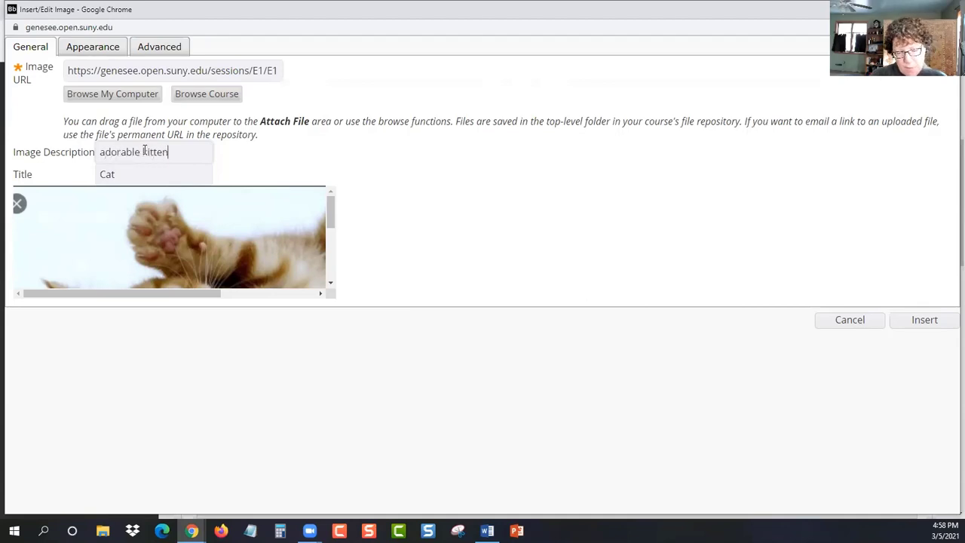
text( reaching)
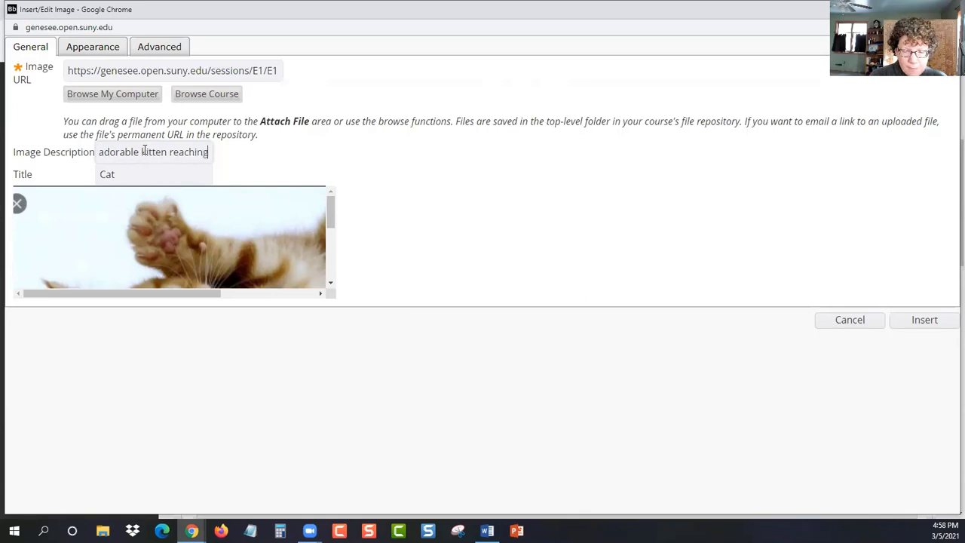
text( up)
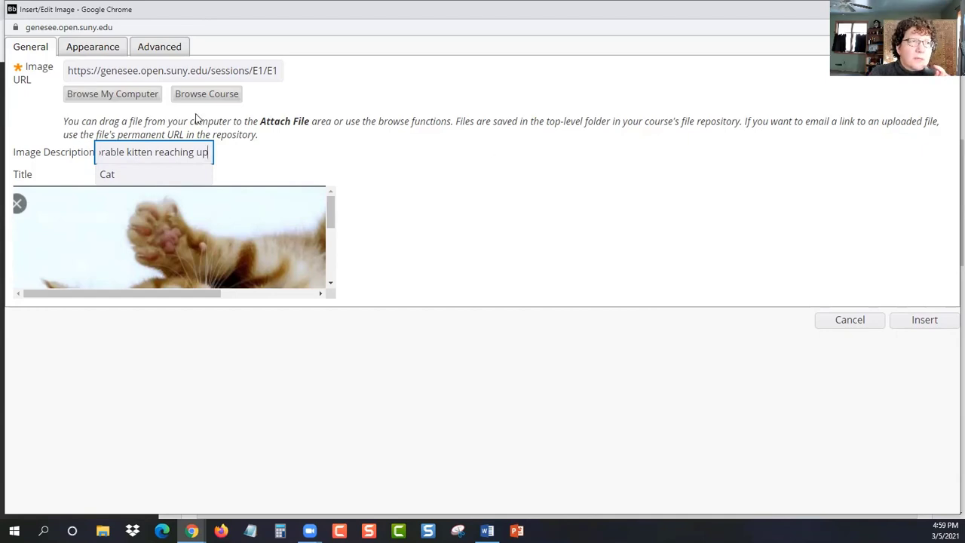
Resize the kitten image from 613 to 500 px wide, keeping proportions
click(94, 47)
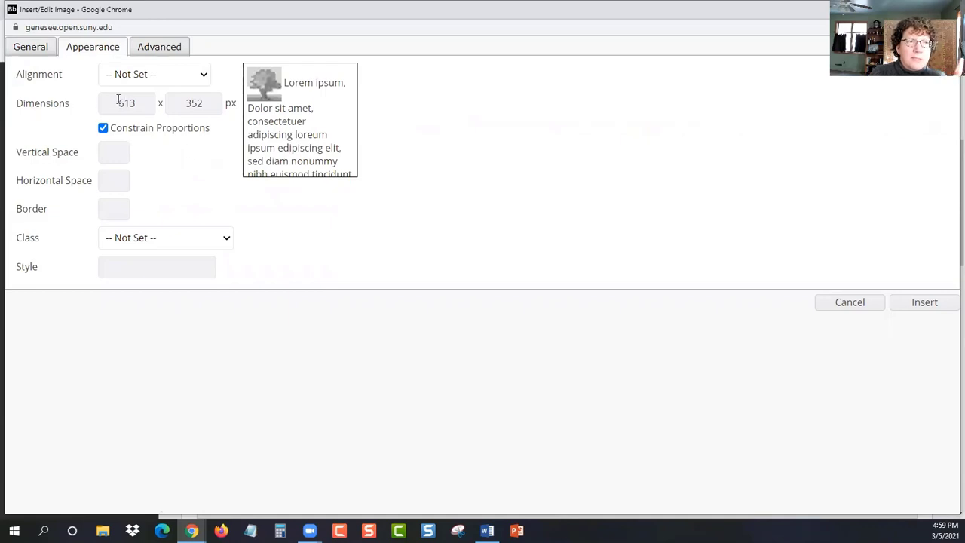
drag(119, 102, 138, 103)
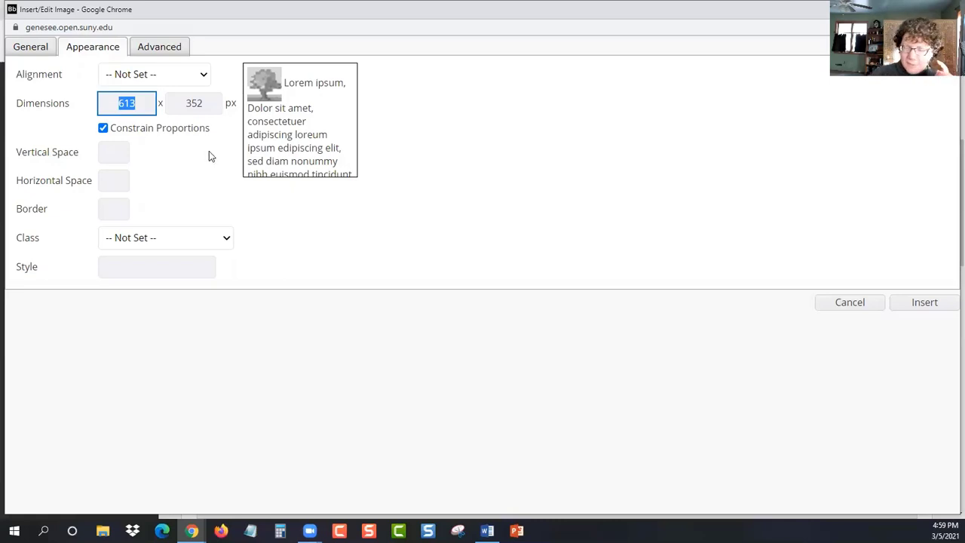
text(50)
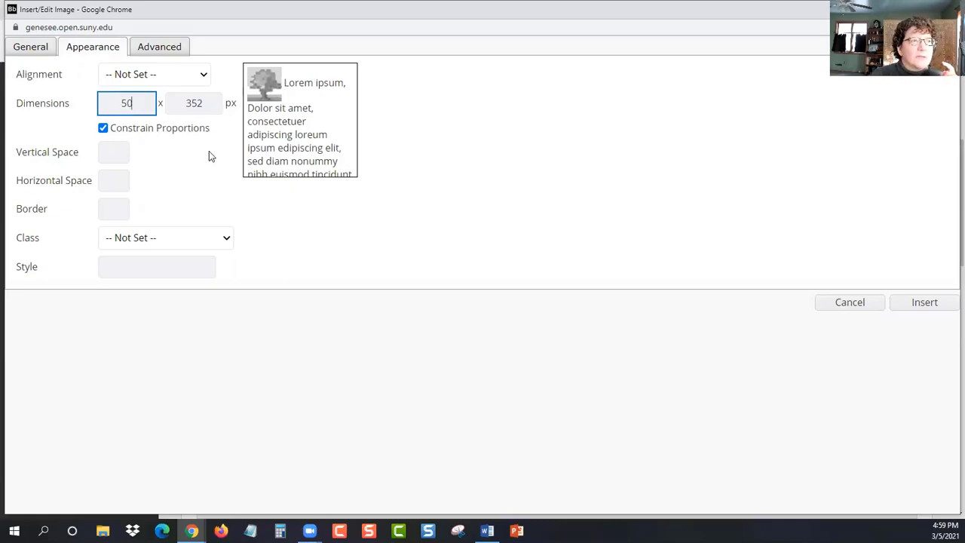
text(0)
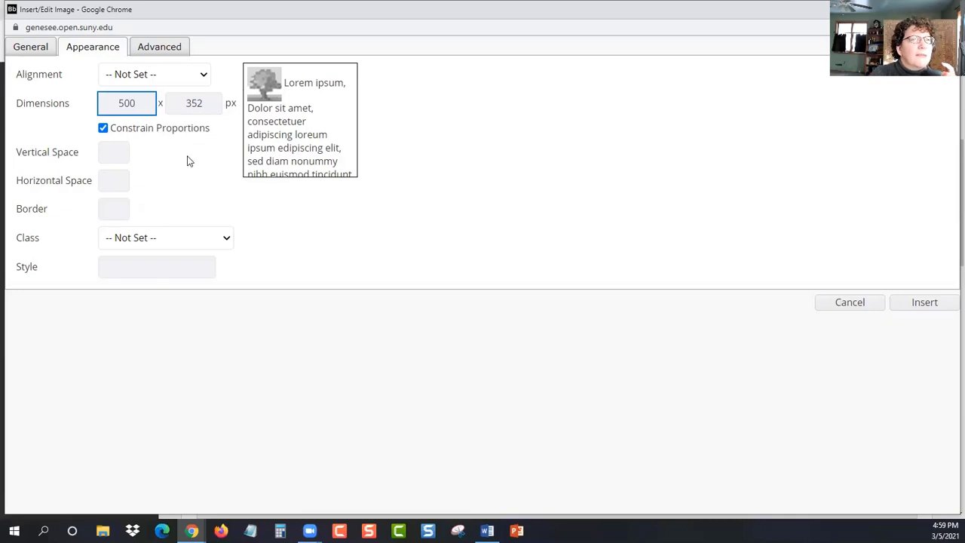
click(188, 161)
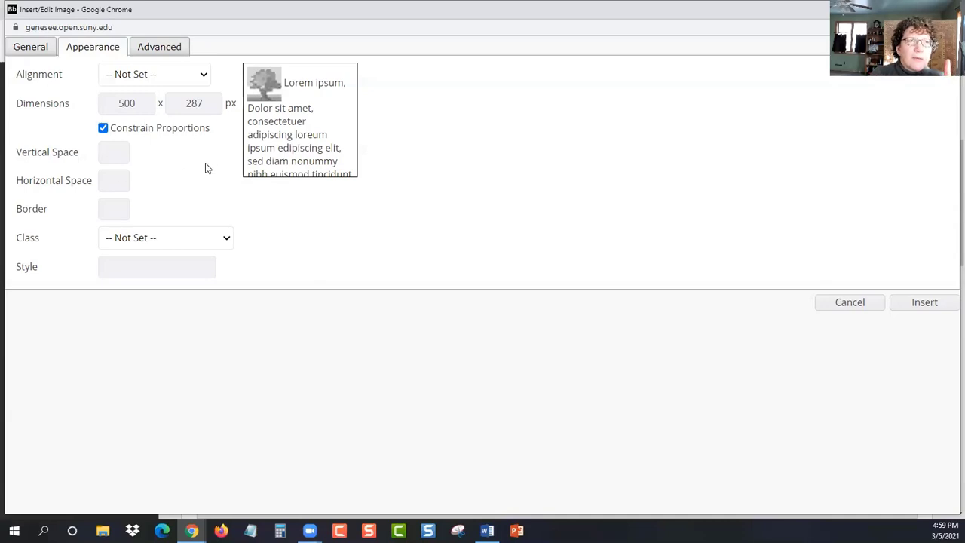
Give the kitten image a 1 px border
click(114, 208)
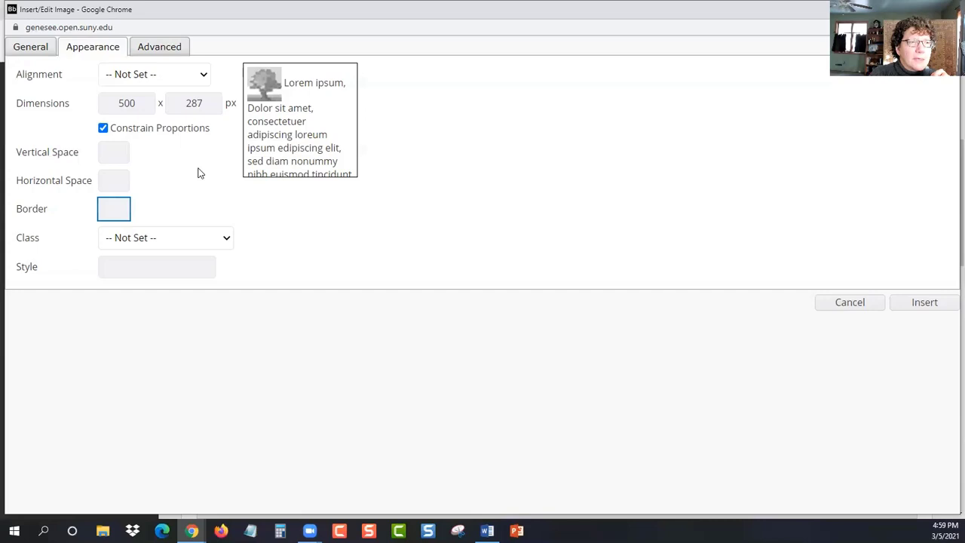
text(1)
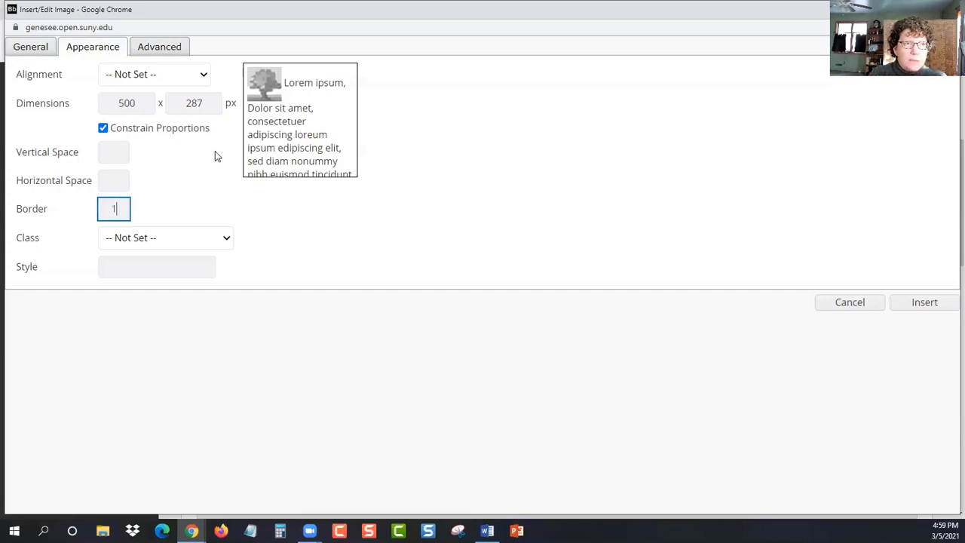
click(264, 207)
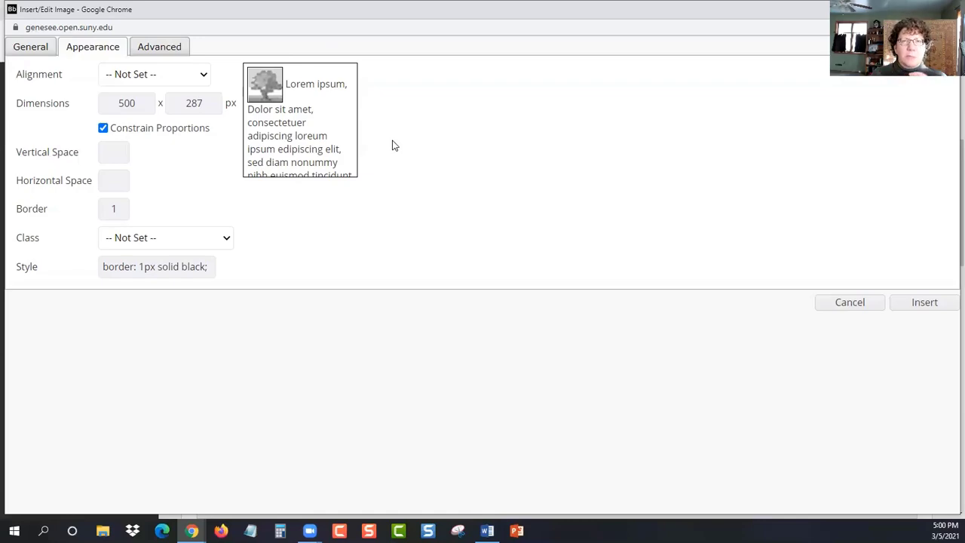
Insert the formatted kitten image and post the Cats entry to the blog
click(926, 303)
scroll(766, 181, down, 3)
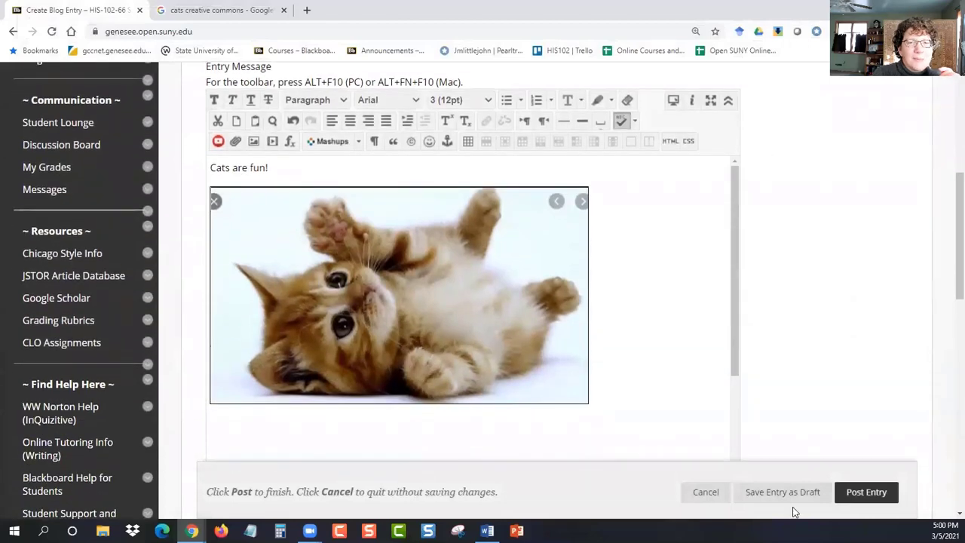
click(872, 504)
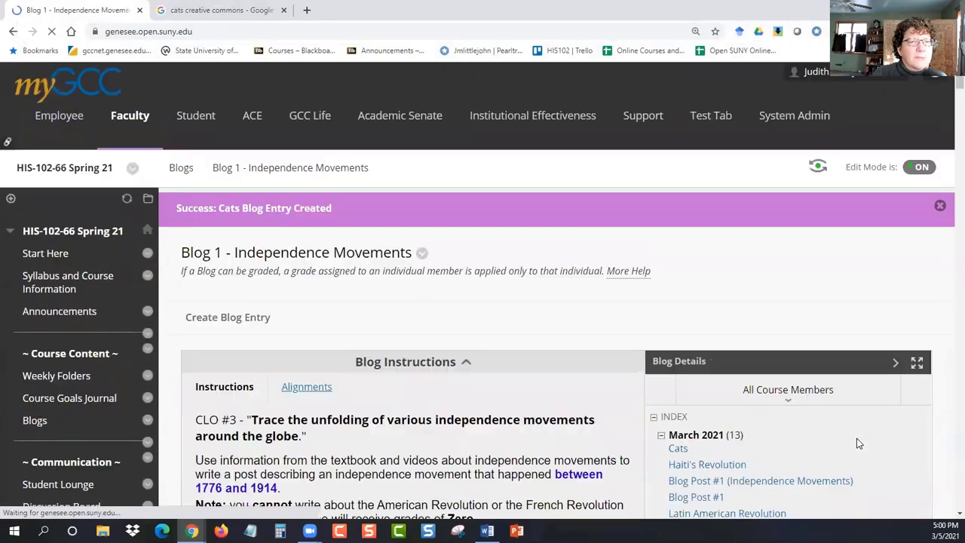
scroll(715, 306, down, 5)
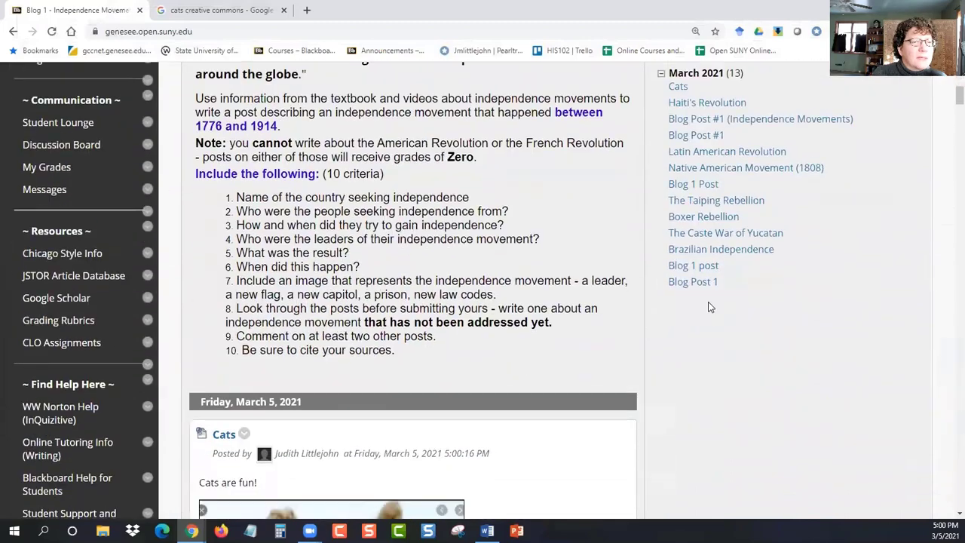
scroll(709, 307, down, 2)
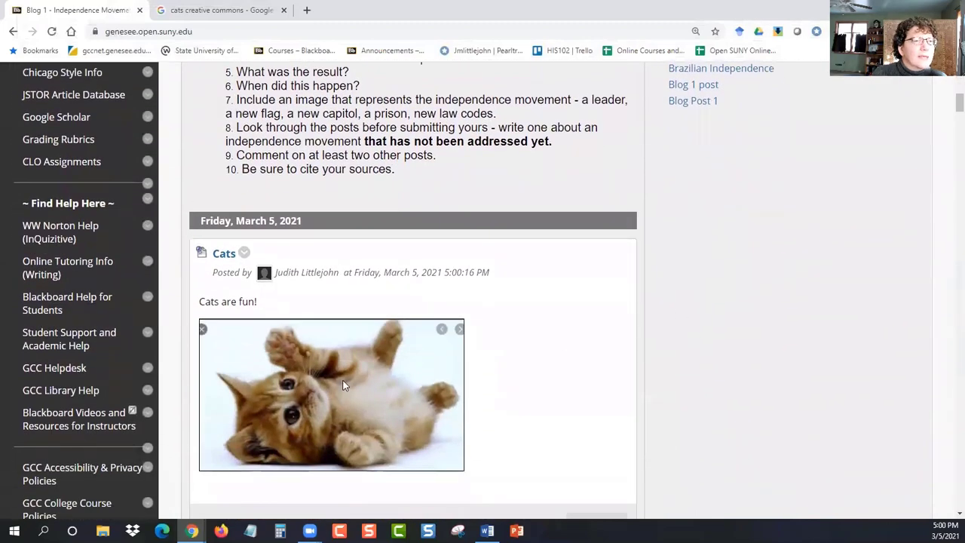